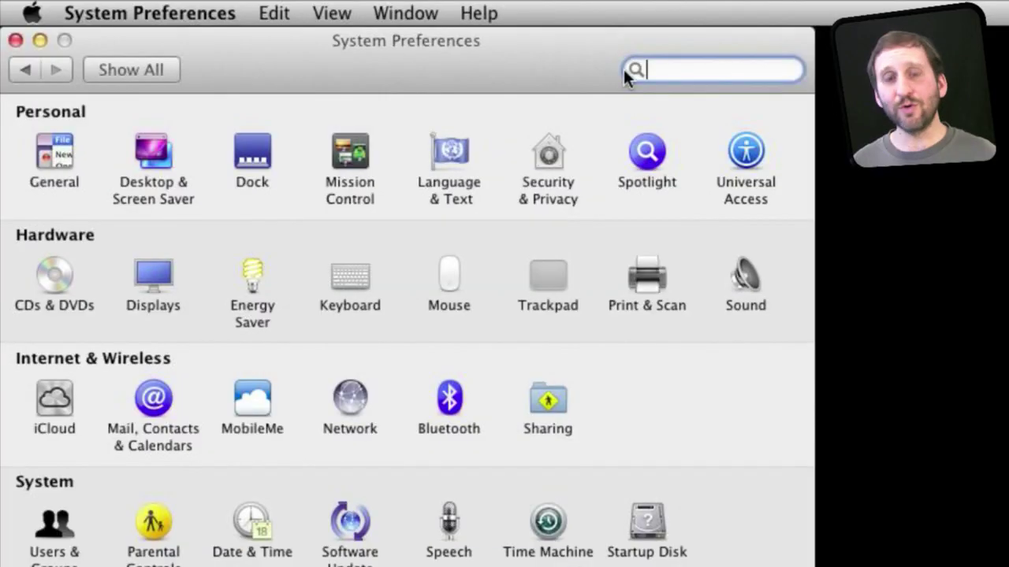
# Step: Go to Universal Access and toggle screen Zoom off and back on with Option-Command-8
pyautogui.click(754, 159)
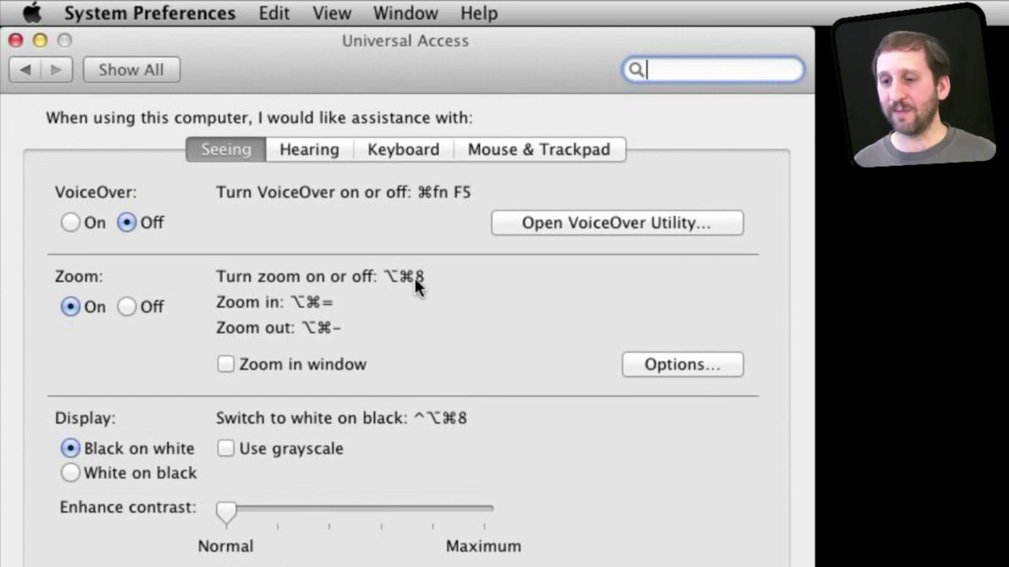
pyautogui.press('alt+super+8')
pyautogui.press('alt+super+8')
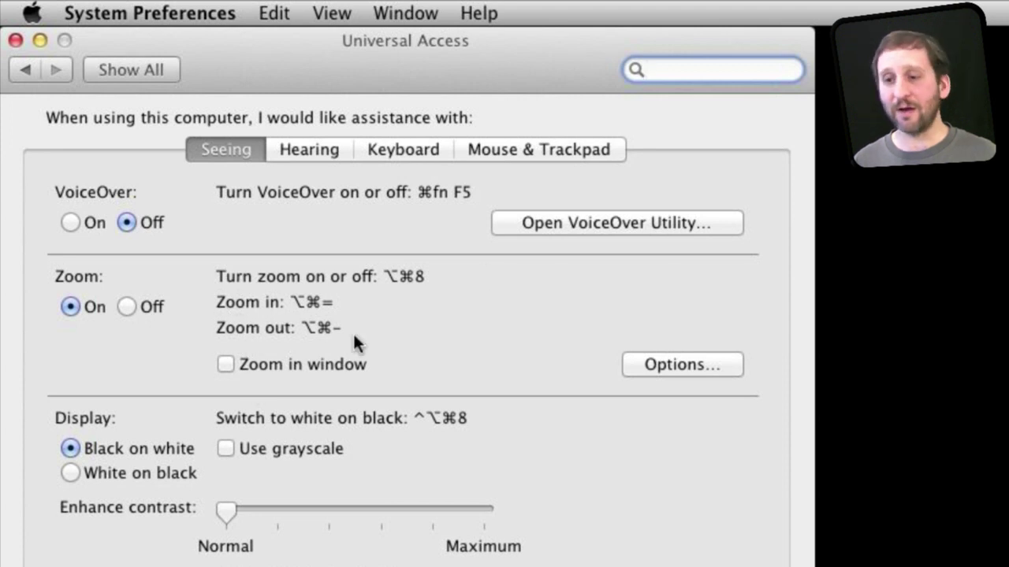
# Step: Turn on 'Zoom in window' and bring up the Zoom options
pyautogui.click(225, 364)
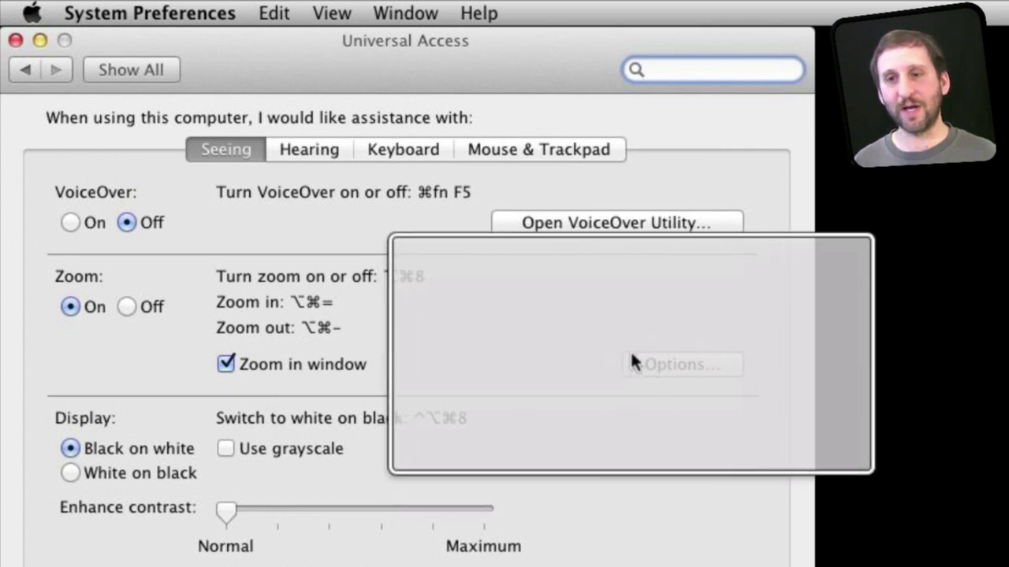
pyautogui.click(678, 368)
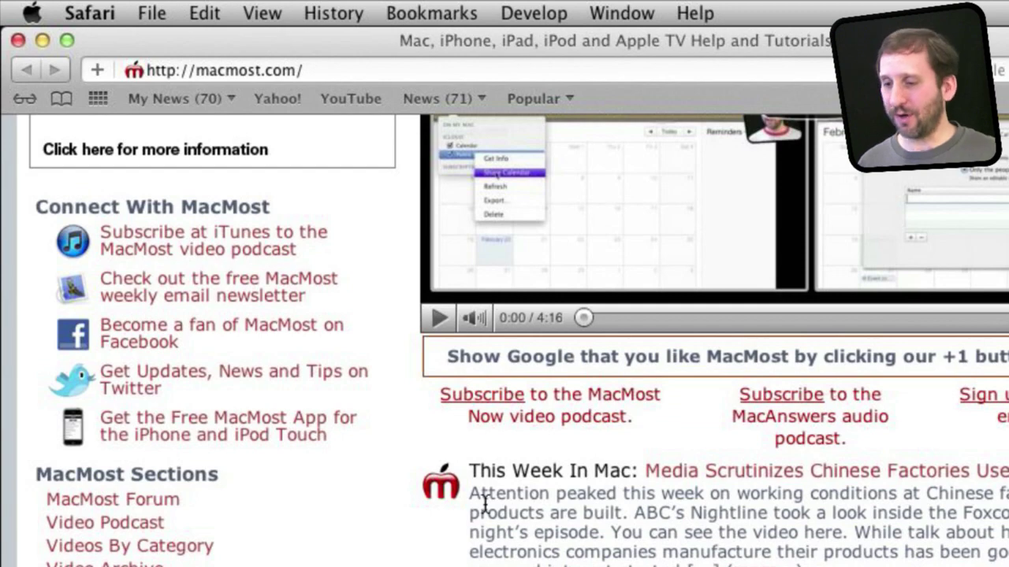
pyautogui.scroll(4, 463, 480)
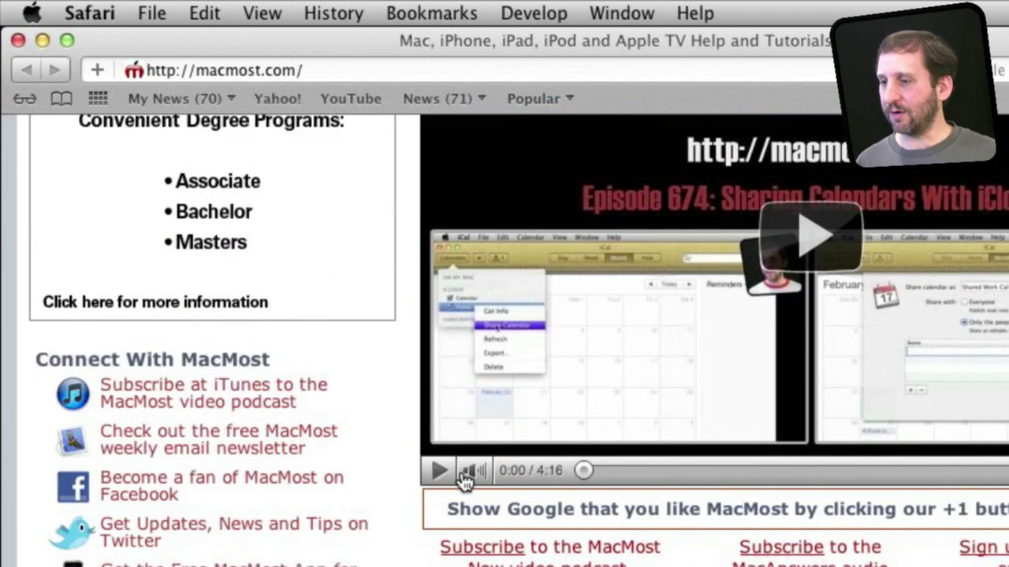
pyautogui.scroll(5, 378, 478)
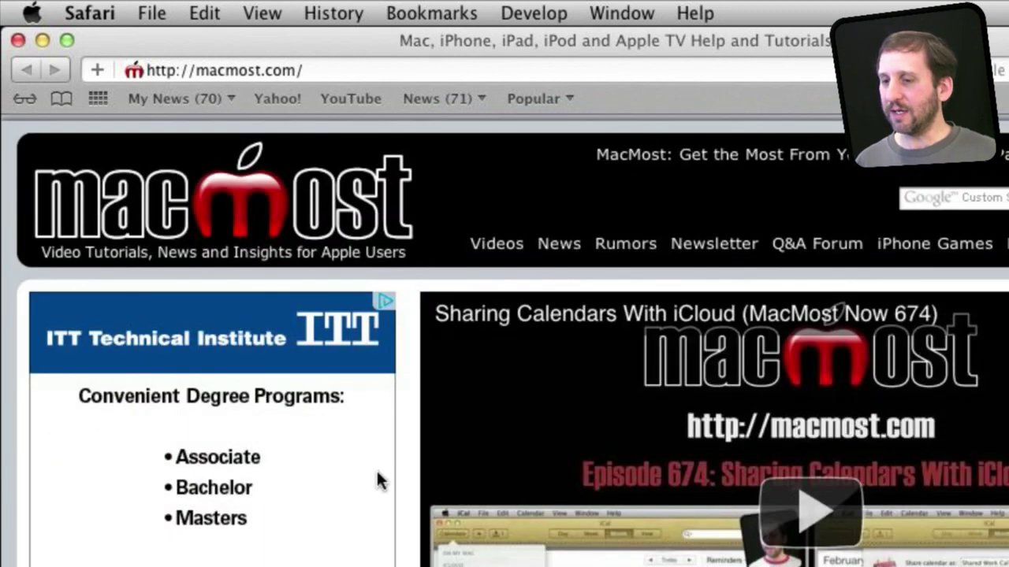
pyautogui.scroll(-10, 378, 478)
pyautogui.scroll(3, 378, 480)
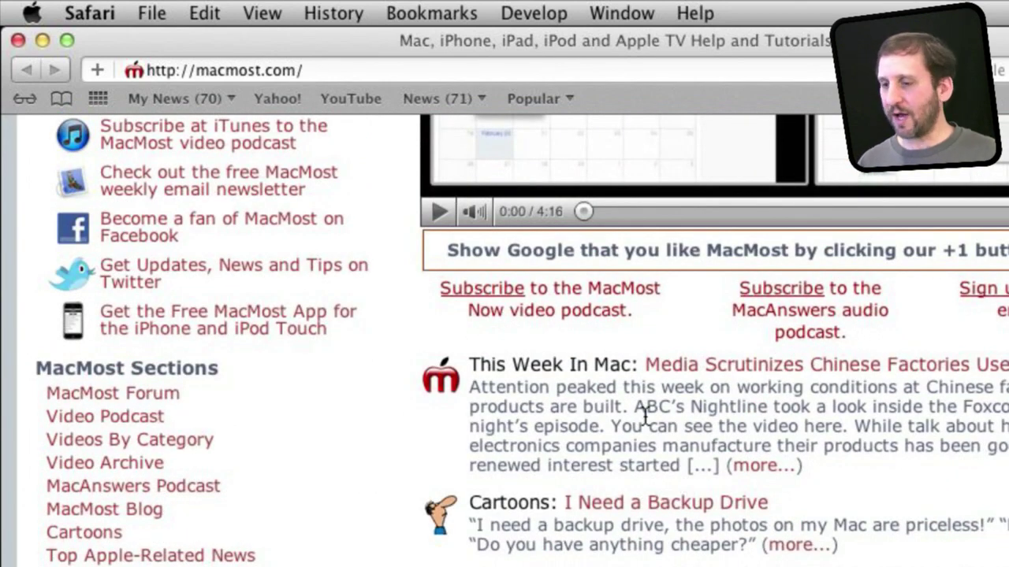
pyautogui.scroll(5, 647, 416)
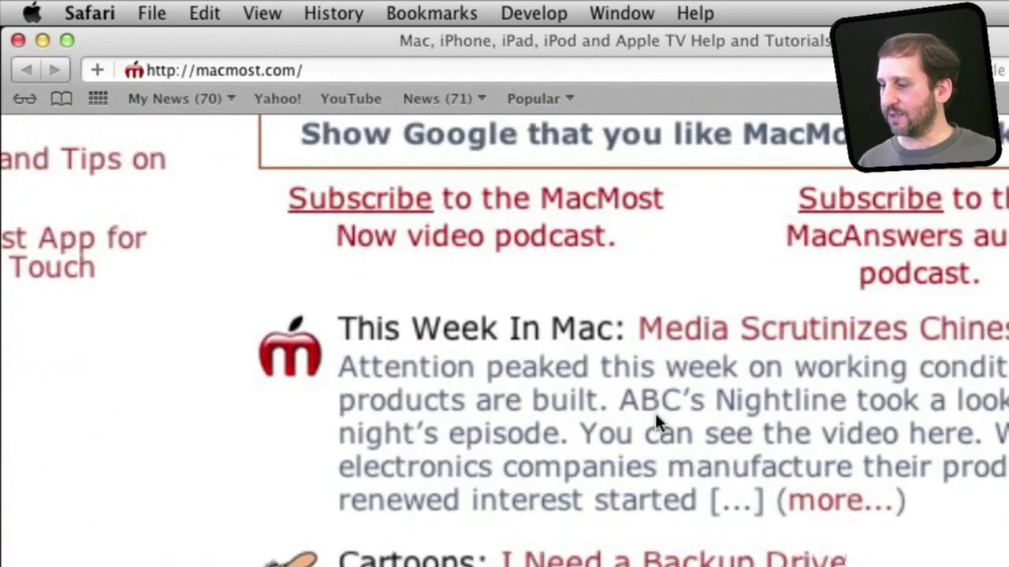
pyautogui.scroll(-5, 654, 411)
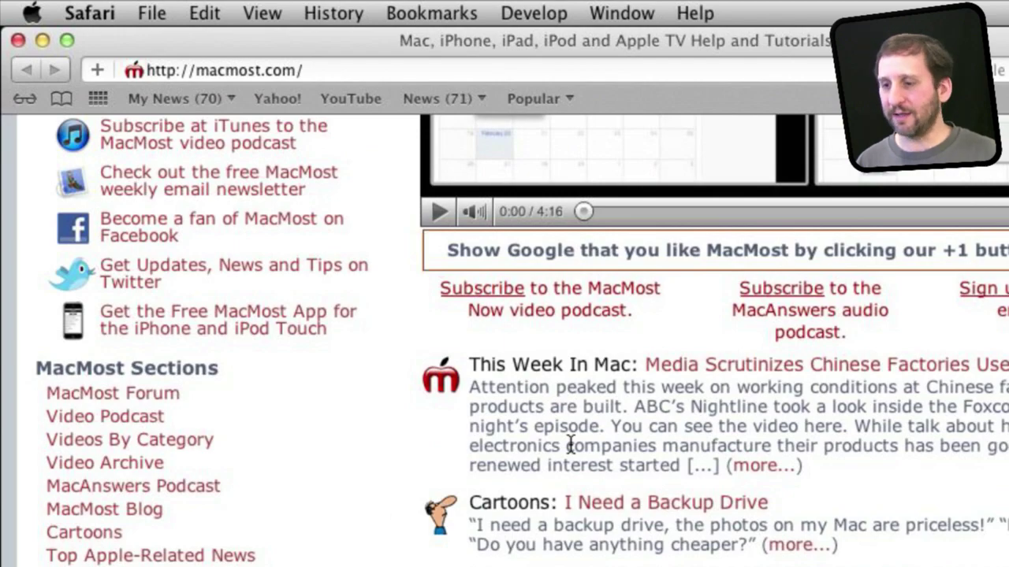
pyautogui.scroll(5, 569, 445)
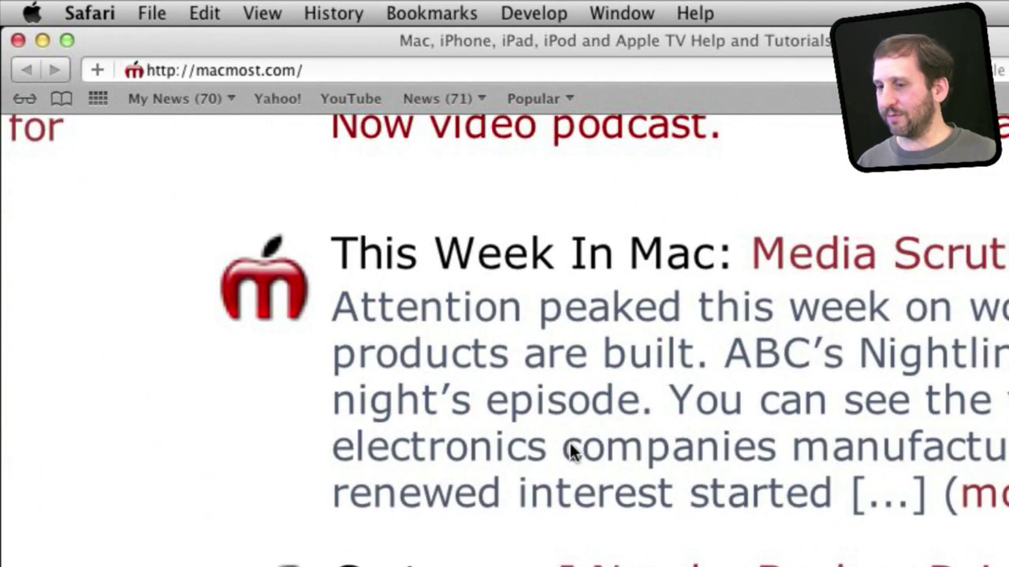
pyautogui.scroll(5, 568, 445)
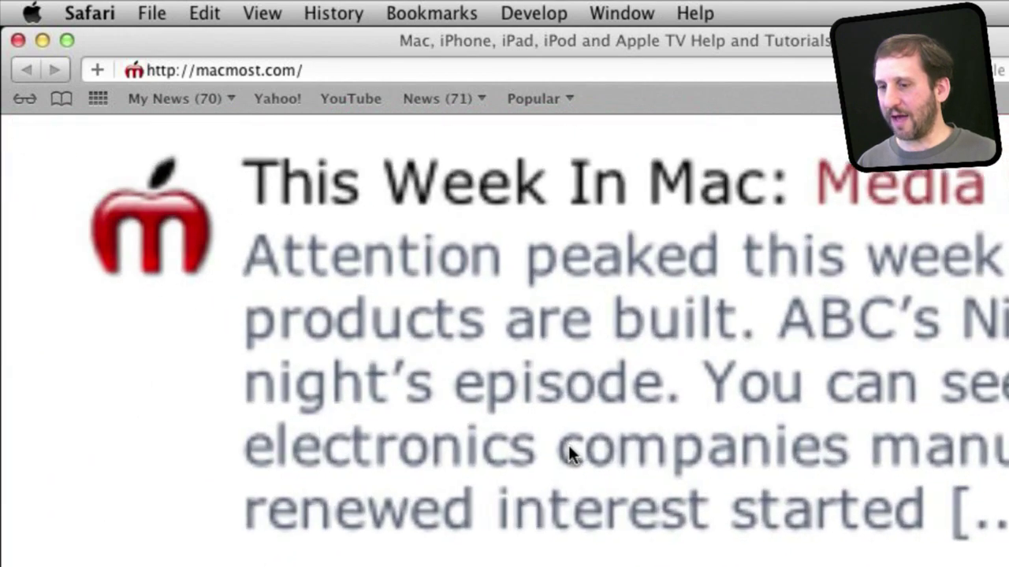
pyautogui.scroll(-5, 575, 436)
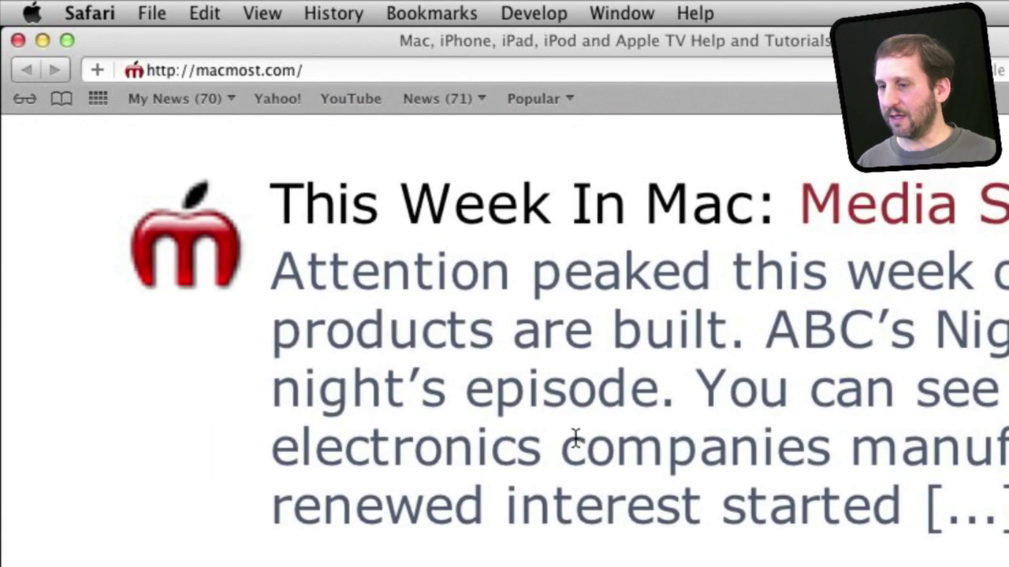
pyautogui.scroll(-1, 569, 445)
pyautogui.scroll(-5, 569, 445)
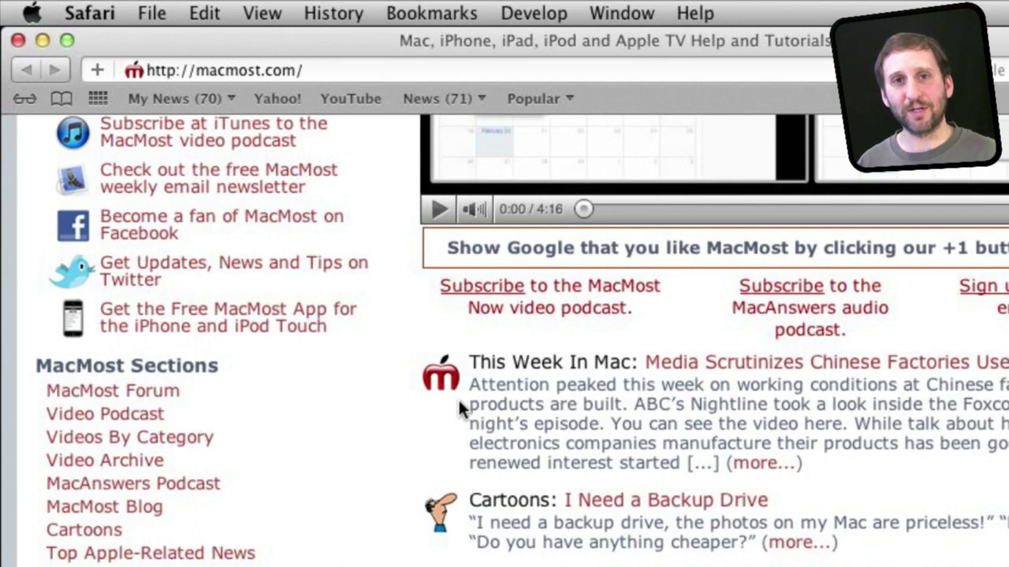
pyautogui.scroll(10, 604, 353)
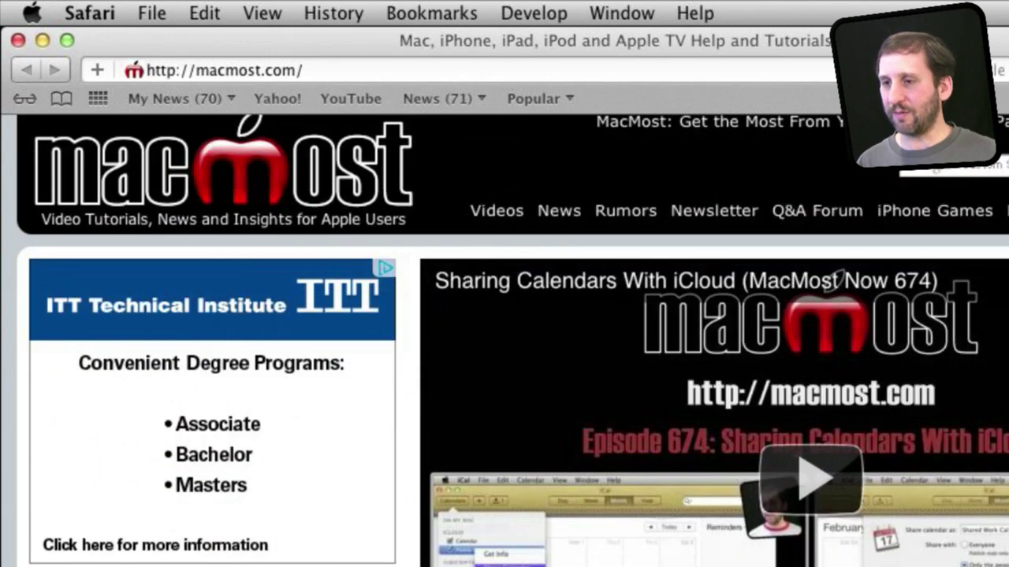
# Step: Zoom the MacMost page in and back out with Command-plus and Command-minus
pyautogui.click(250, 13)
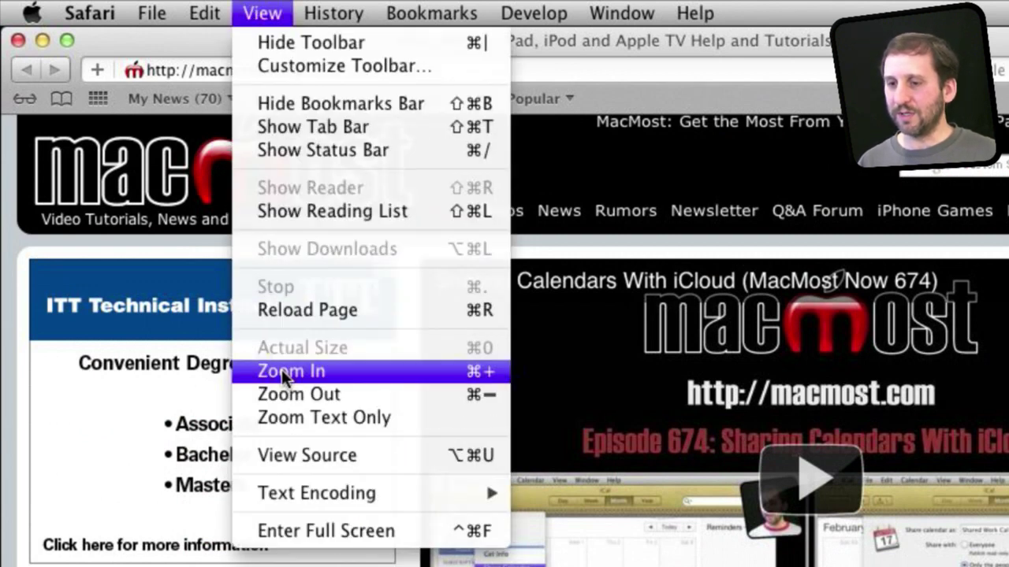
pyautogui.moveTo(333, 13)
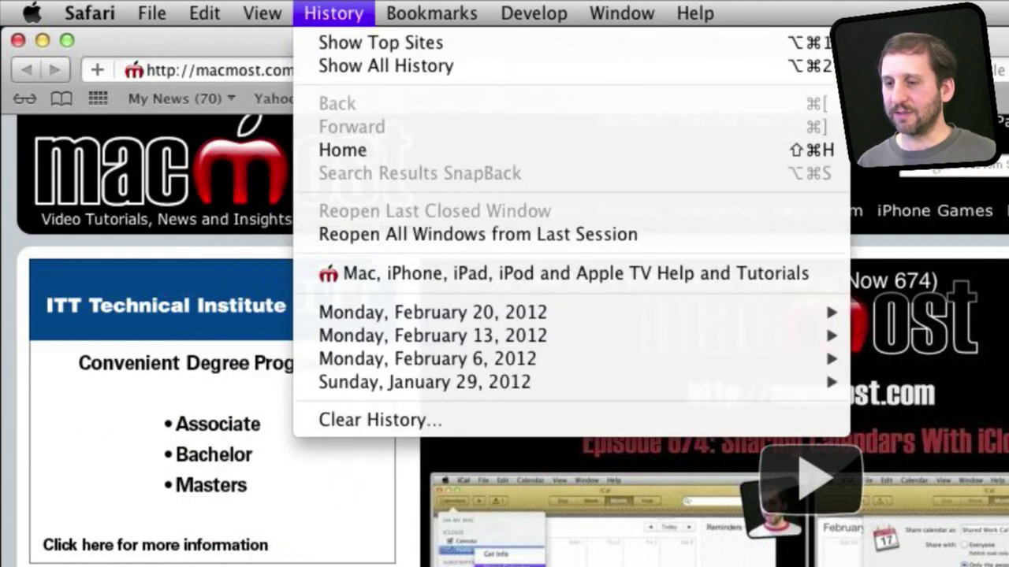
pyautogui.press('Escape')
pyautogui.press('super+plus')
pyautogui.press('super+plus')
pyautogui.press('super+plus')
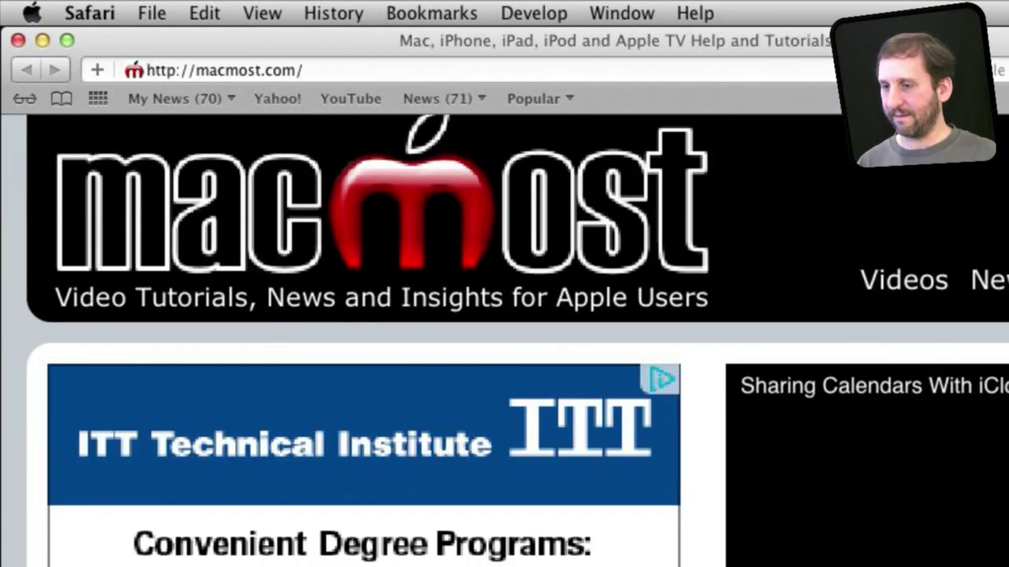
pyautogui.press('super+minus')
pyautogui.press('super+minus')
pyautogui.press('super+minus')
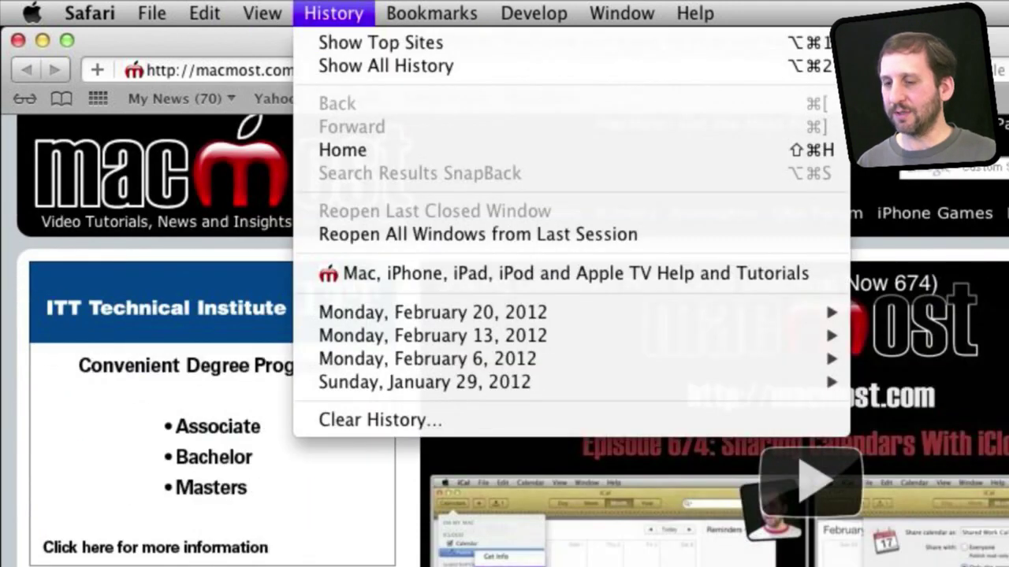
# Step: Enable View > Zoom Text Only, then enlarge and shrink the page text one step
pyautogui.moveTo(264, 14)
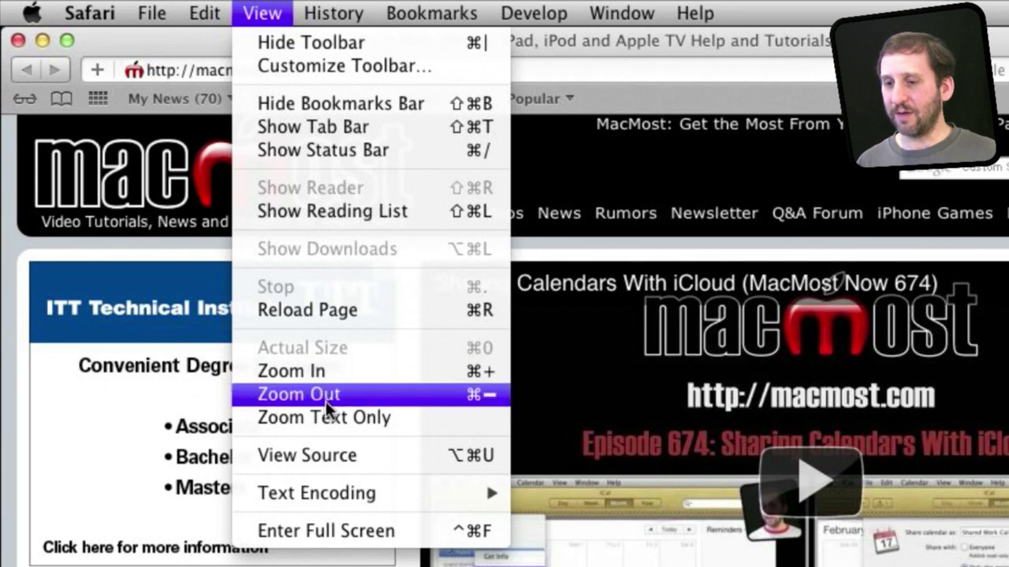
pyautogui.click(328, 423)
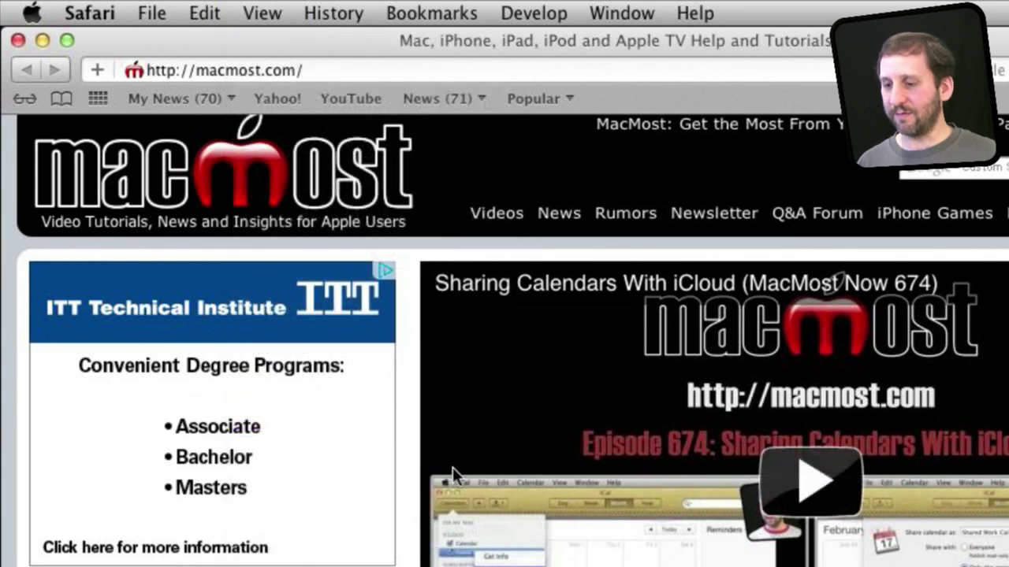
pyautogui.scroll(-10, 512, 339)
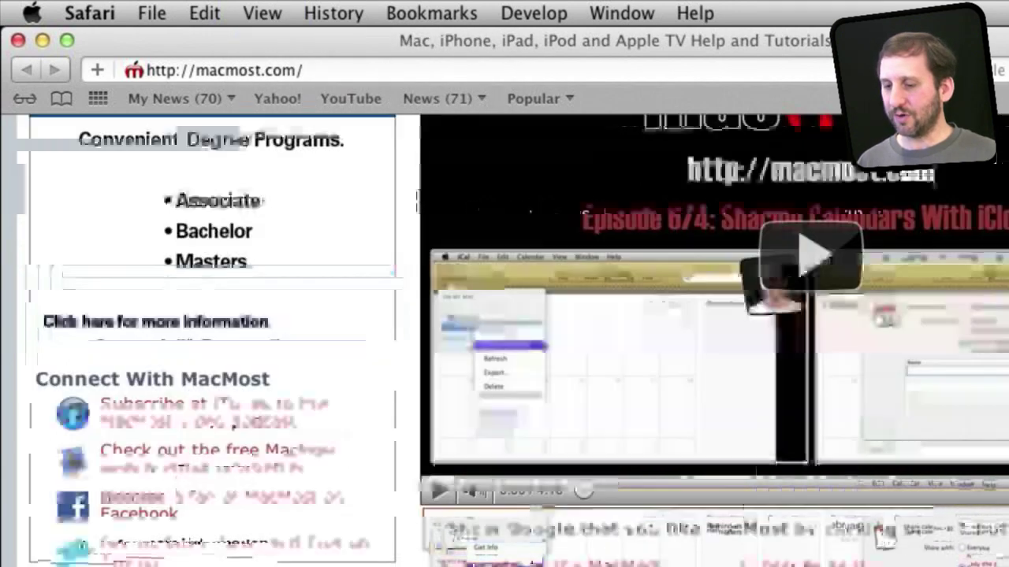
pyautogui.press('super+plus')
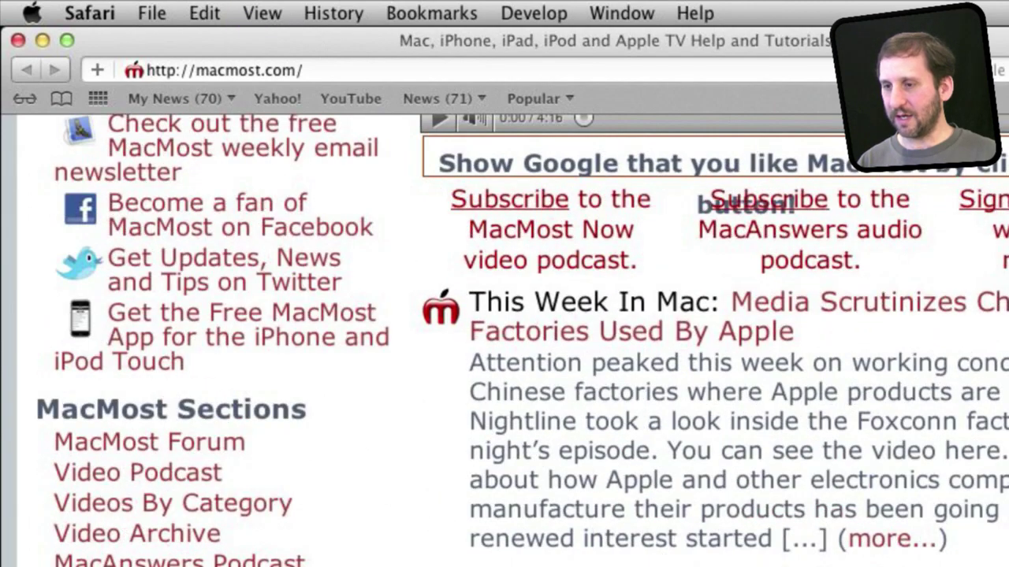
pyautogui.press('super+minus')
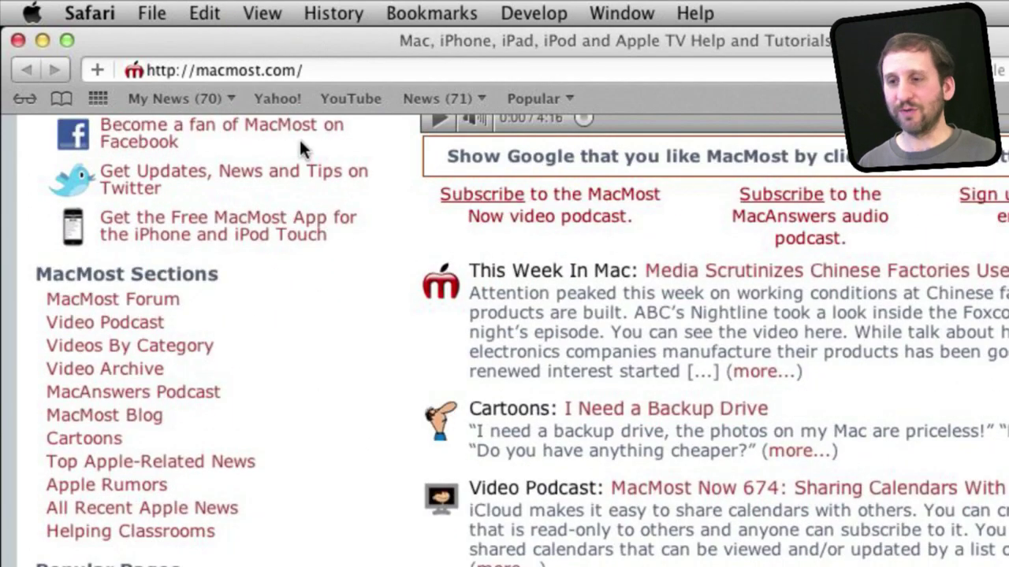
# Step: Turn Zoom Text Only back off and bring up the View menu again
pyautogui.click(262, 13)
pyautogui.click(313, 410)
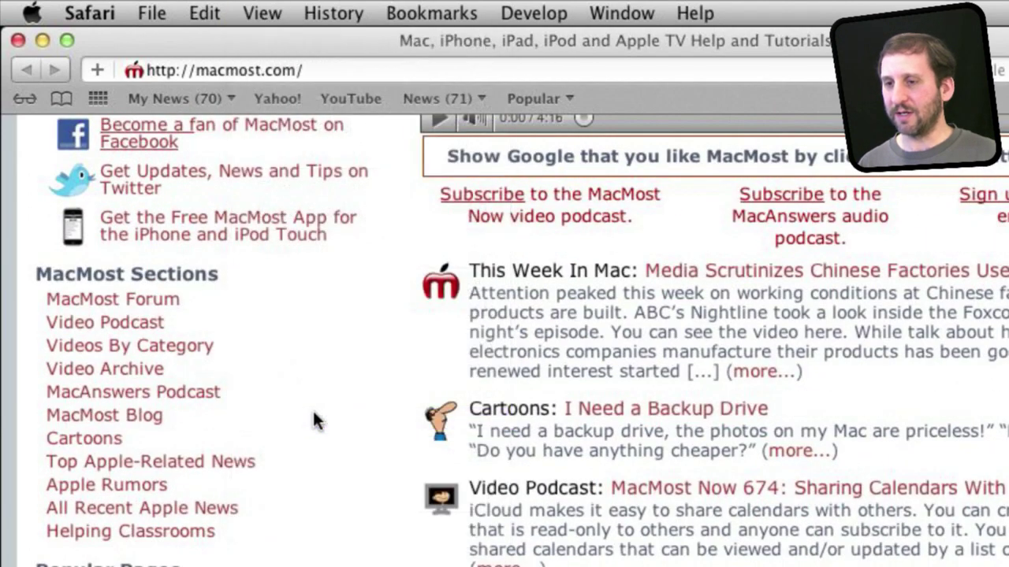
pyautogui.click(261, 14)
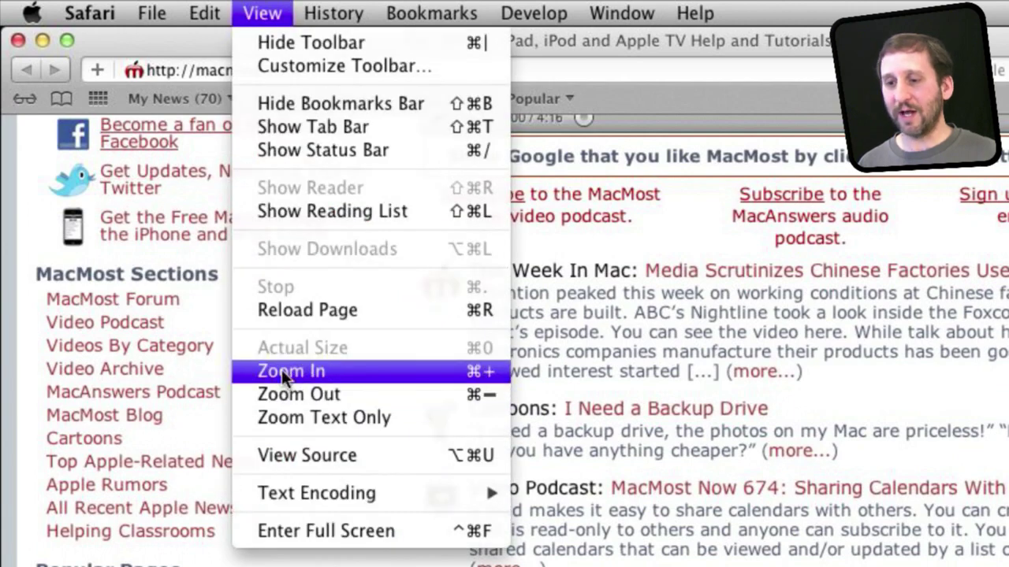